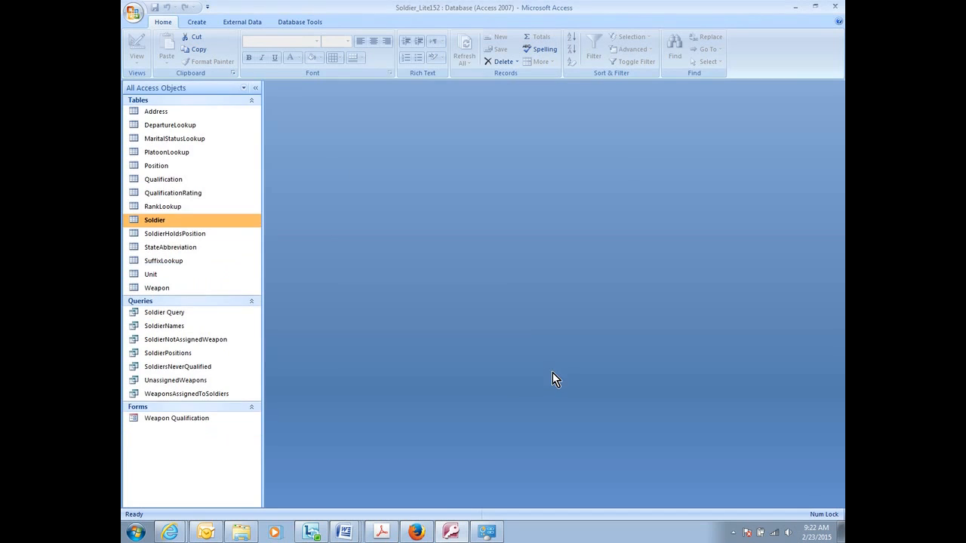
Start a simple query with the wizard and add soldierSSN, soldierFirstName and soldierLastName from the Soldier table, in that order.
left_click(197, 23)
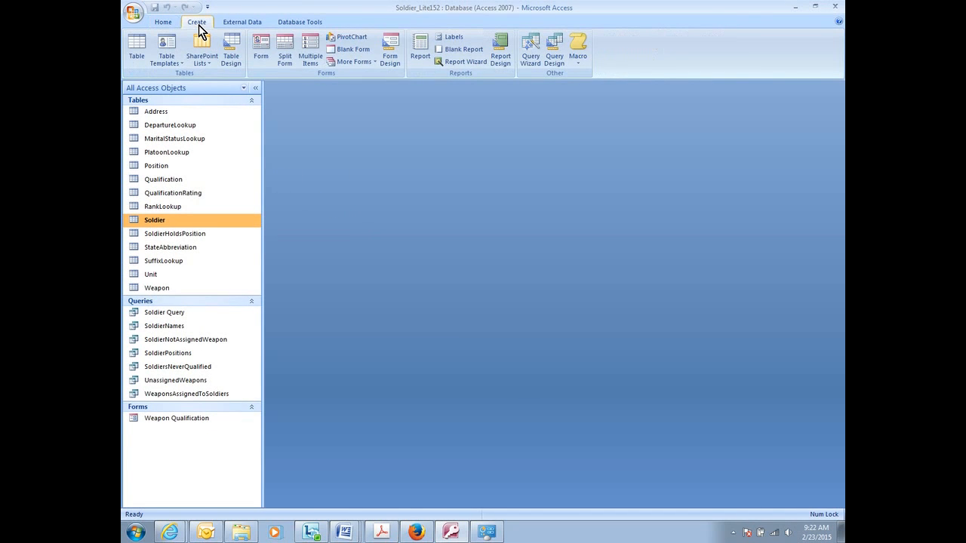
left_click(531, 58)
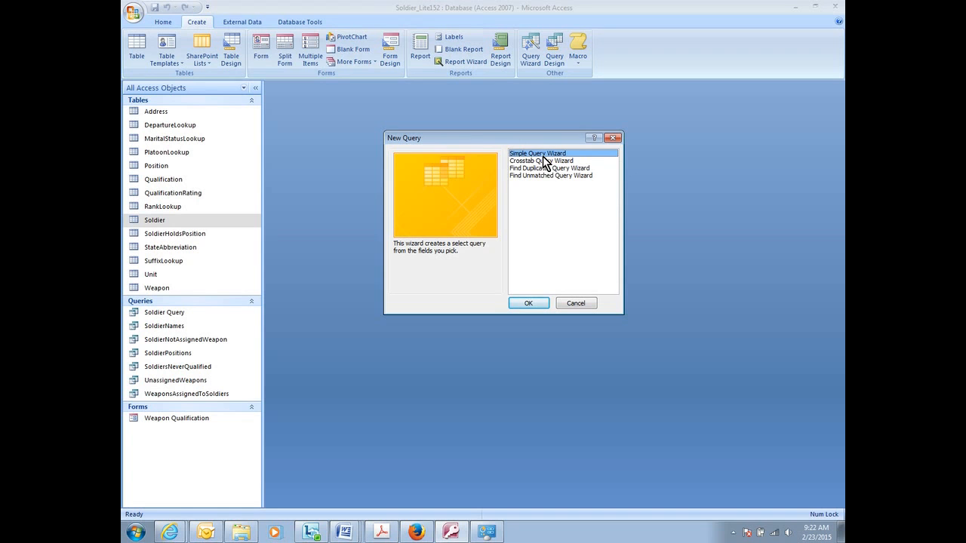
left_click(536, 305)
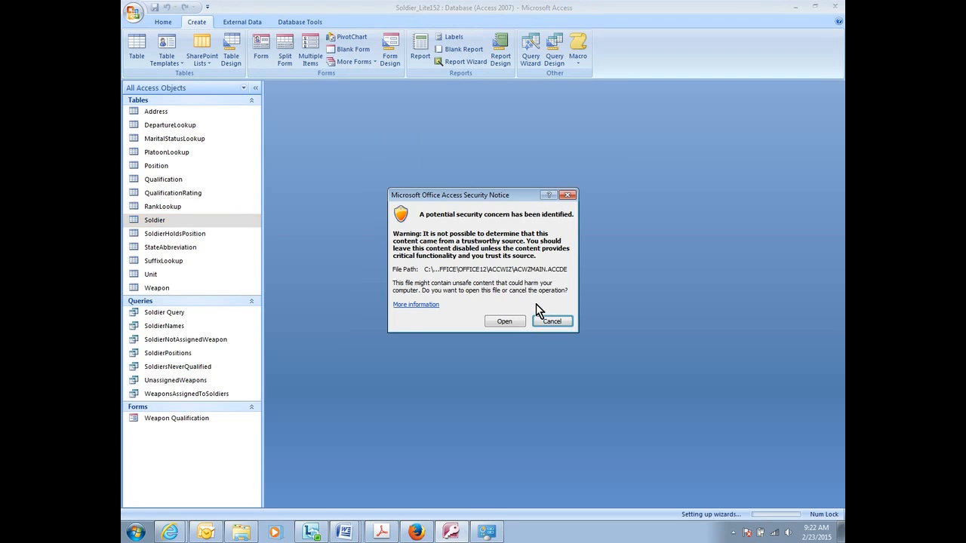
left_click(504, 322)
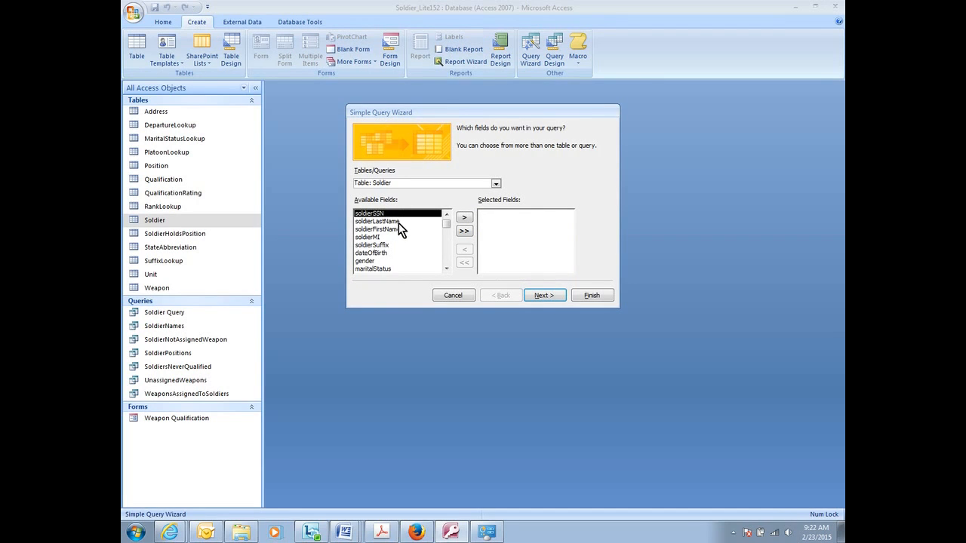
left_click(465, 217)
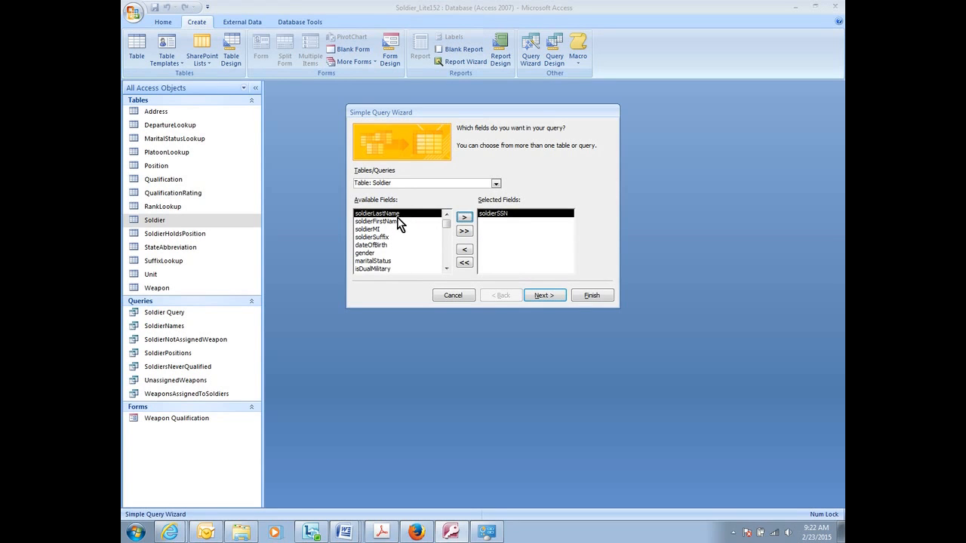
left_click(394, 221)
left_click(464, 218)
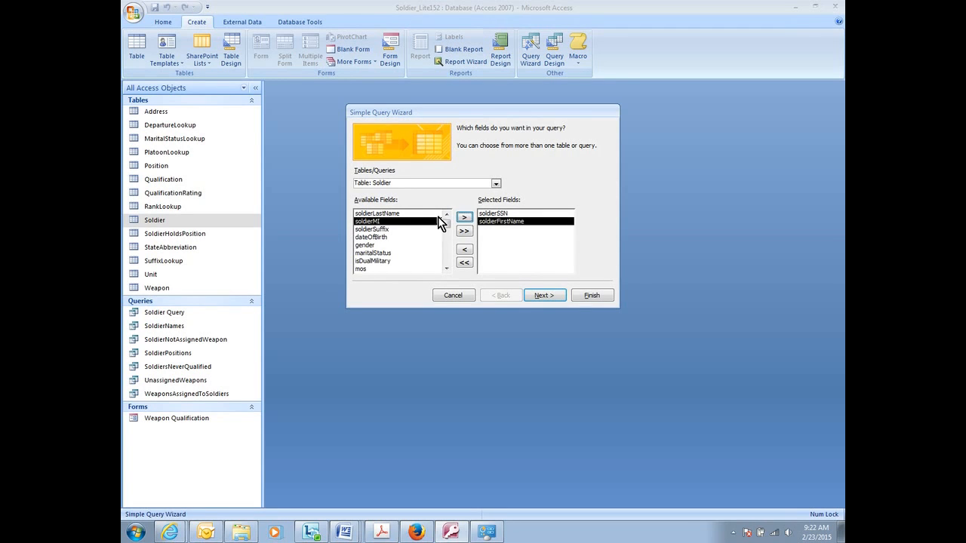
left_click(388, 214)
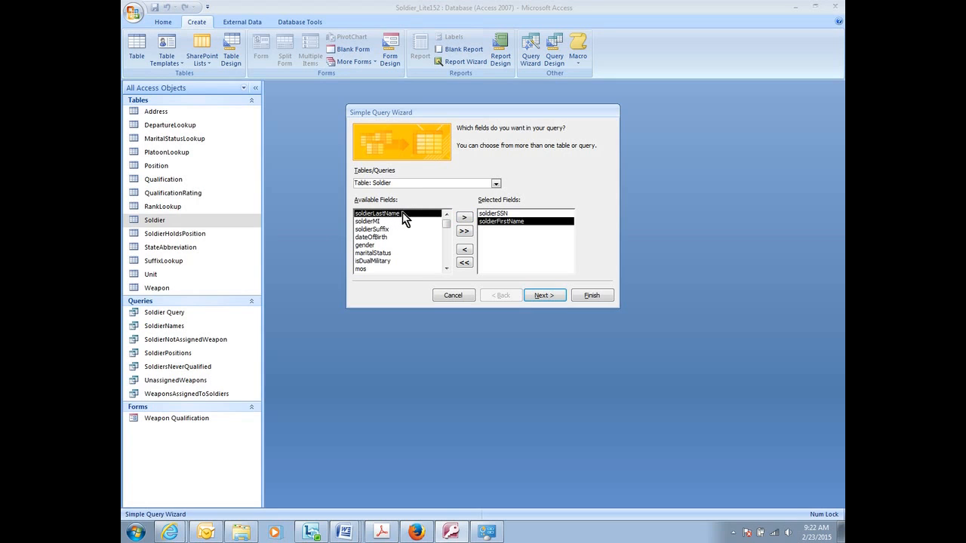
left_click(464, 218)
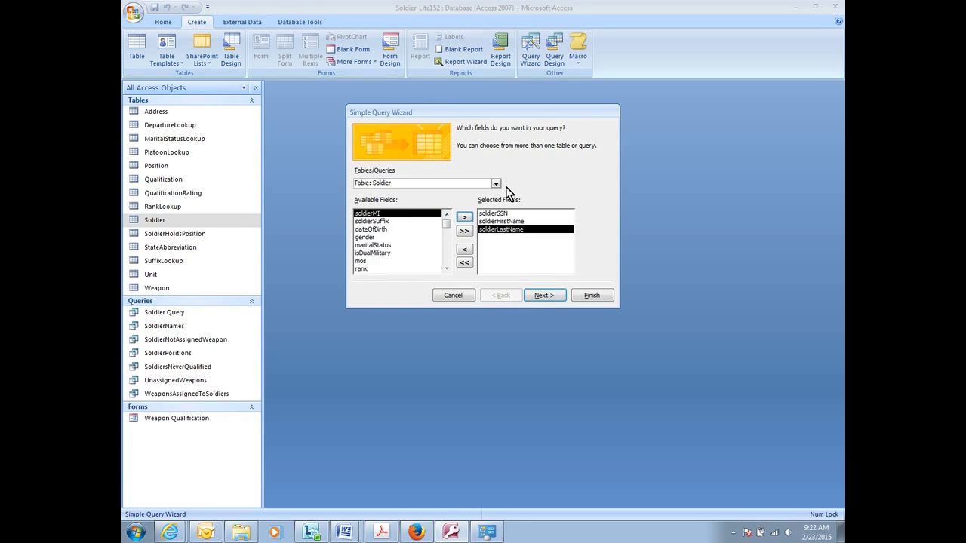
Add the nomenclature field from the Weapon table to the query's selected fields.
left_click(496, 183)
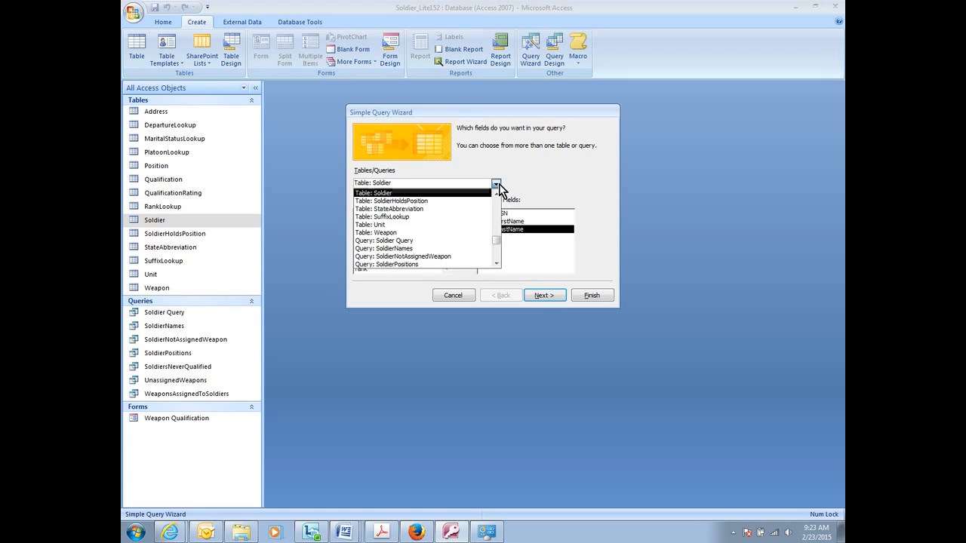
left_click(463, 233)
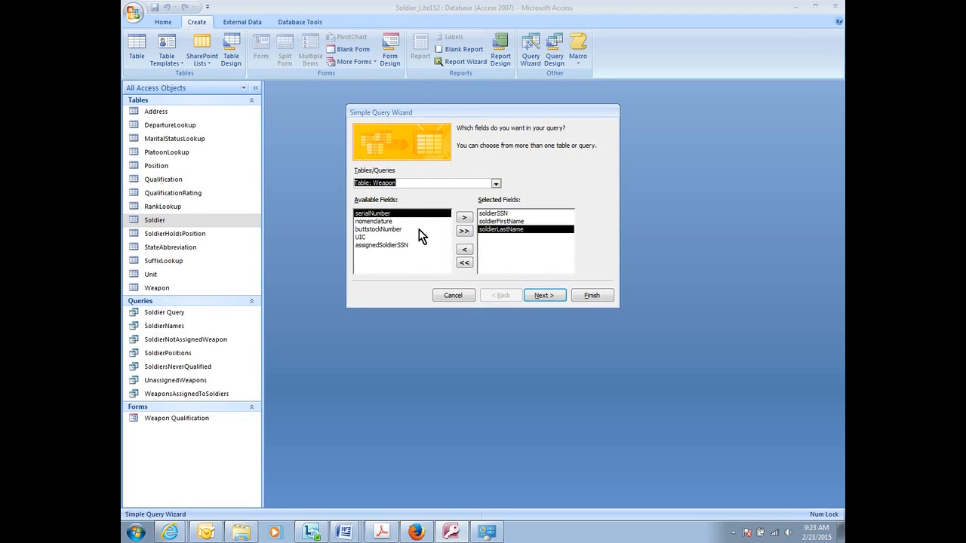
left_click(371, 221)
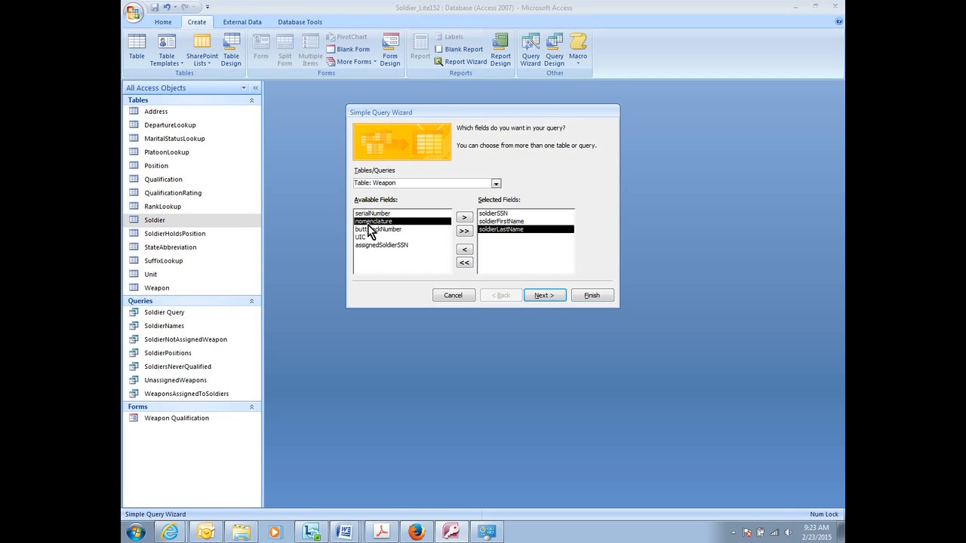
left_click(464, 216)
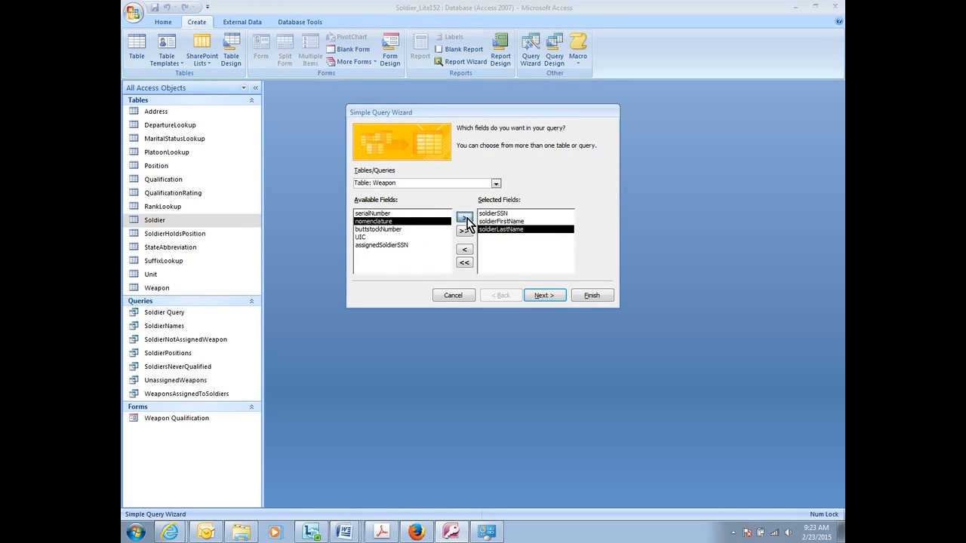
Keep the query as a detail query, title it SoldierWeaponType and finish the wizard with the query opened for viewing.
left_click(558, 296)
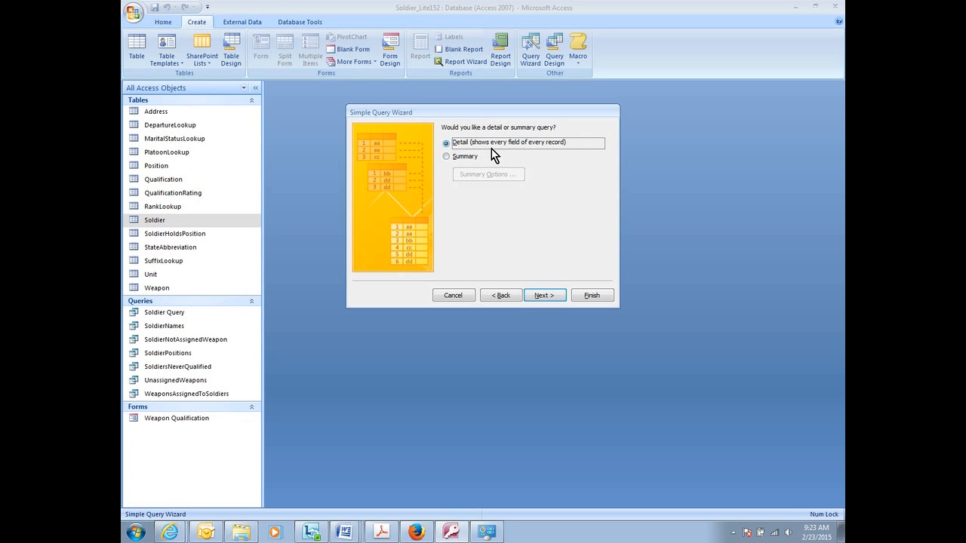
left_click(546, 295)
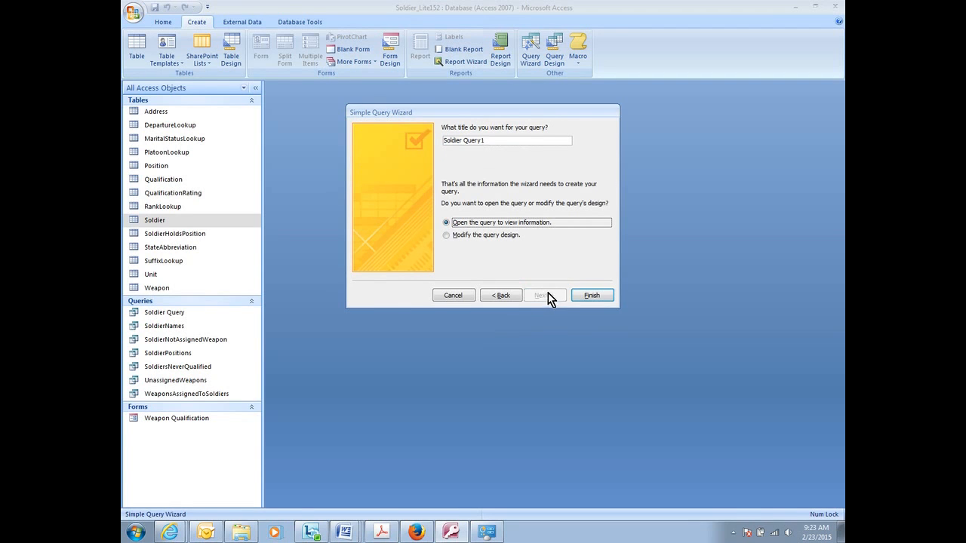
left_click(487, 140)
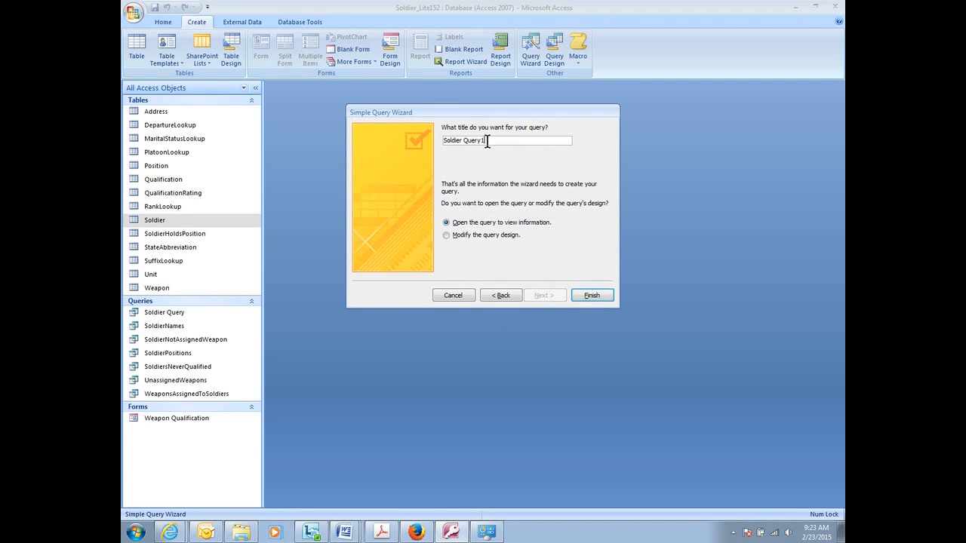
left_click_drag(487, 141, 439, 142)
type("SoldierWeaponType")
left_click(591, 297)
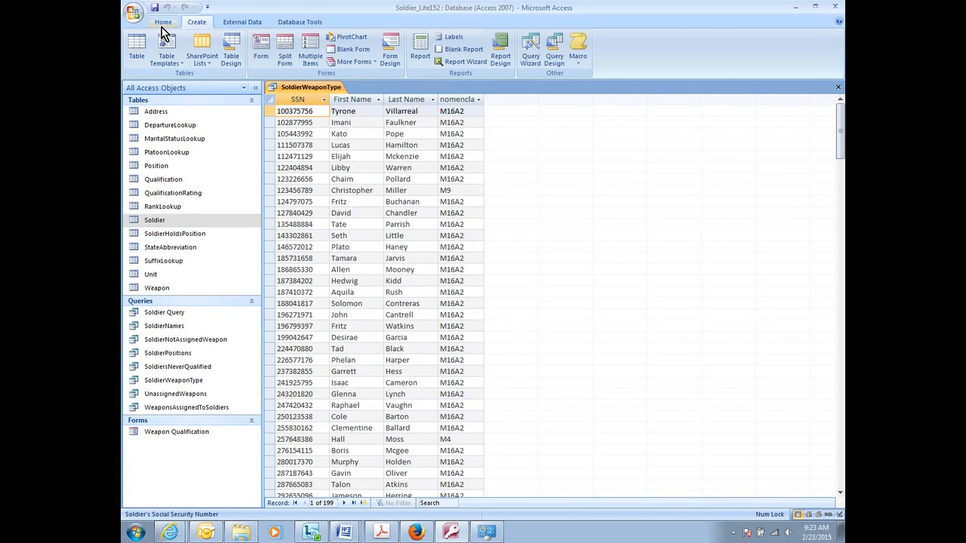
Insert buttstockNumber from the Weapon table as the query's first column and widen that column in the results to show its full heading.
left_click(163, 23)
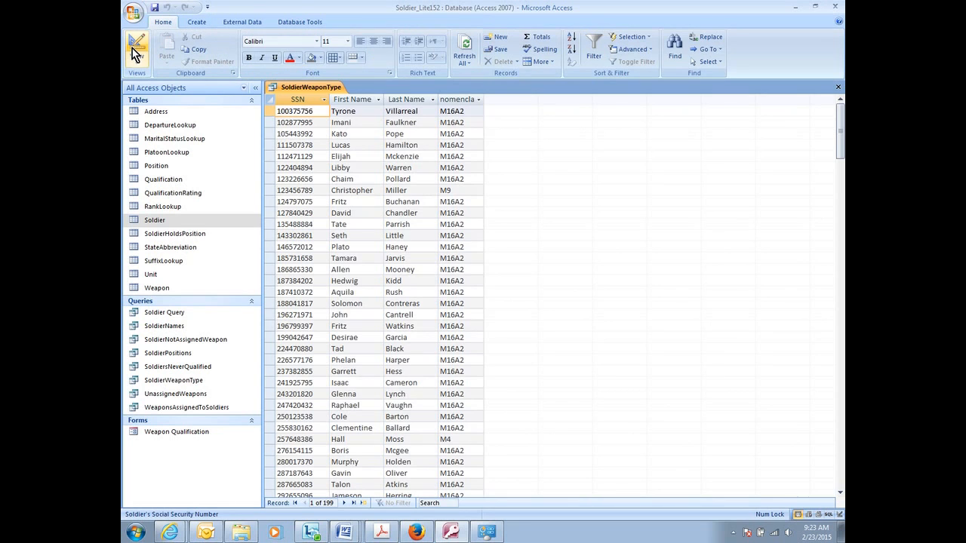
left_click(135, 50)
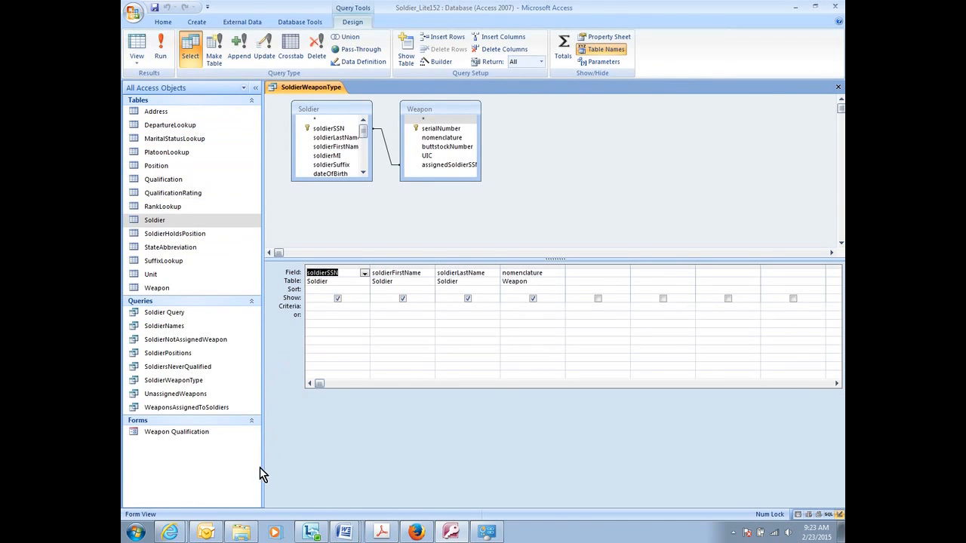
left_click(180, 505)
left_click_drag(444, 148, 326, 275)
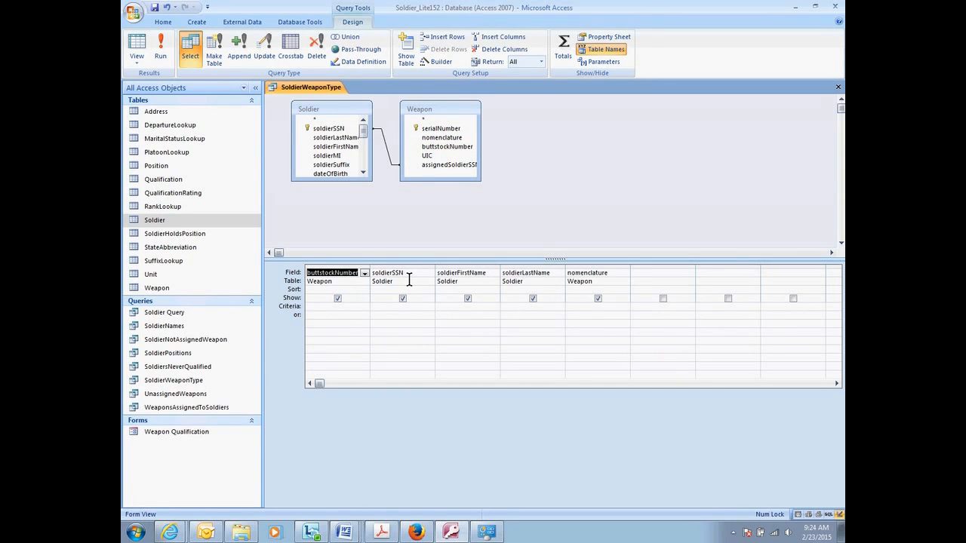
left_click(137, 50)
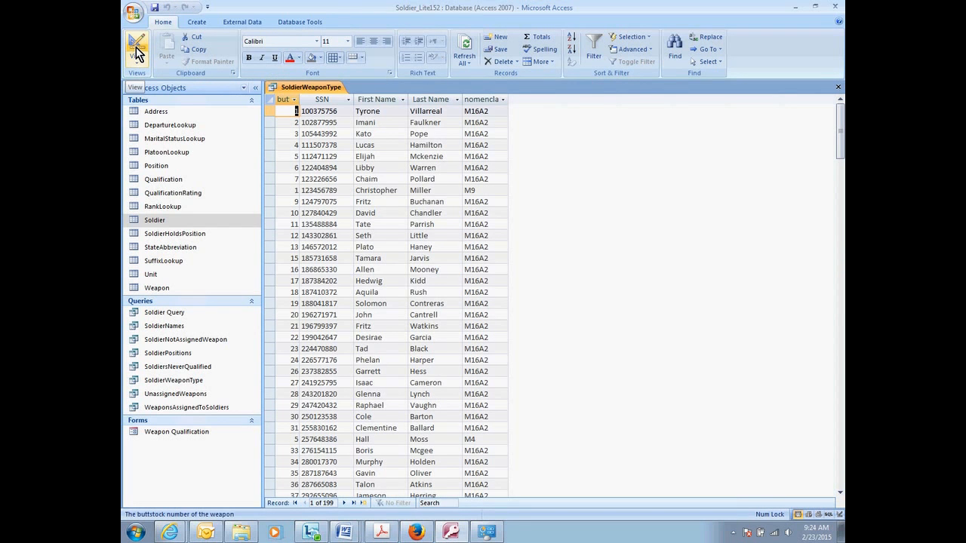
left_click_drag(299, 99, 354, 98)
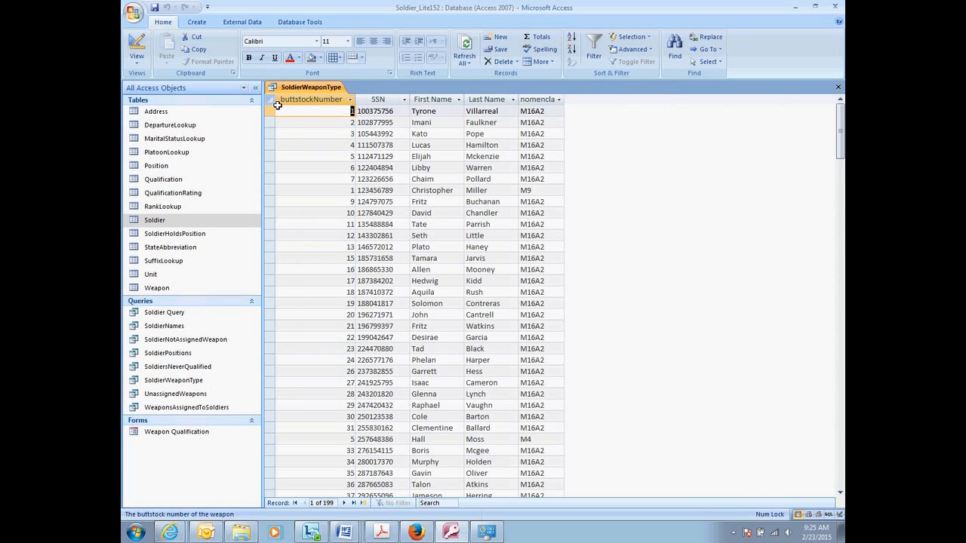
Hide the soldierSSN field from the query's output in the design and display the results.
left_click(133, 48)
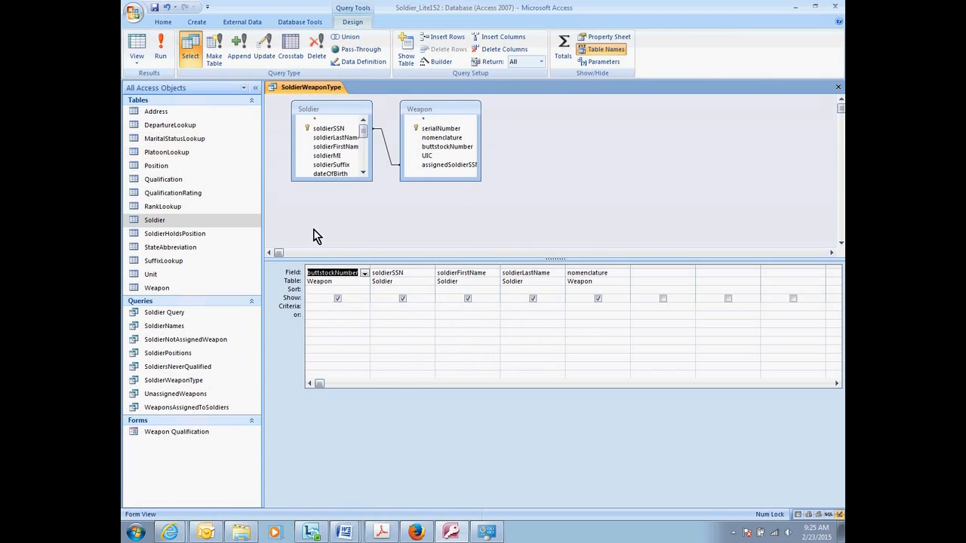
left_click(403, 300)
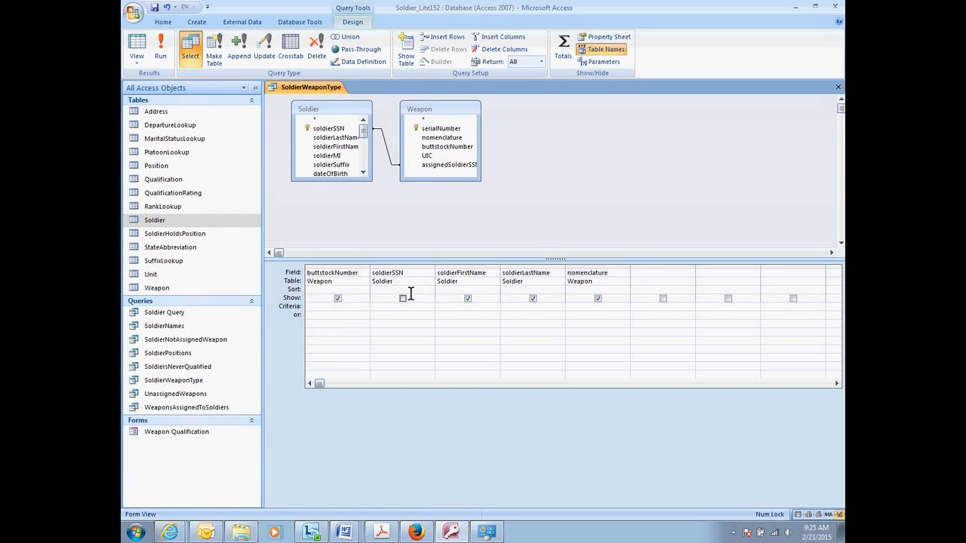
left_click(136, 49)
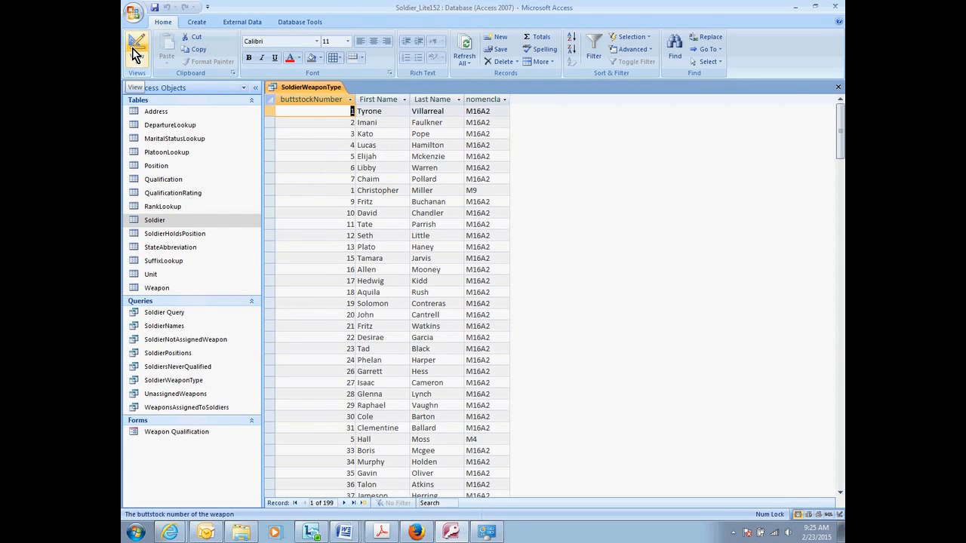
Restrict the query design's nomenclature field to records matching "M4" or "M9".
left_click(133, 51)
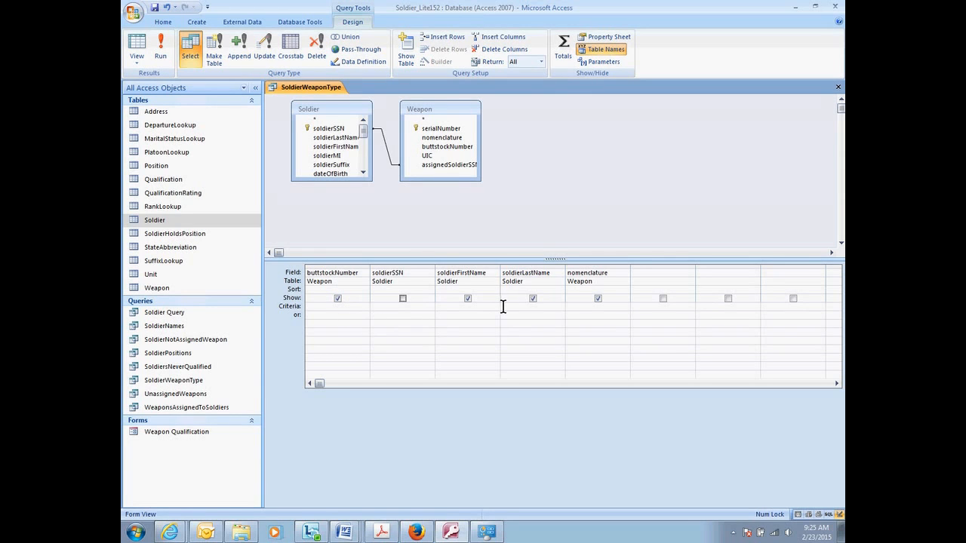
left_click(584, 308)
type("M4")
left_click(575, 315)
type("M9")
key("Down")
Reorder the design columns so soldierSSN is first and nomenclature second, before buttstockNumber, and display the results.
left_click(415, 268)
left_click_drag(414, 268, 338, 272)
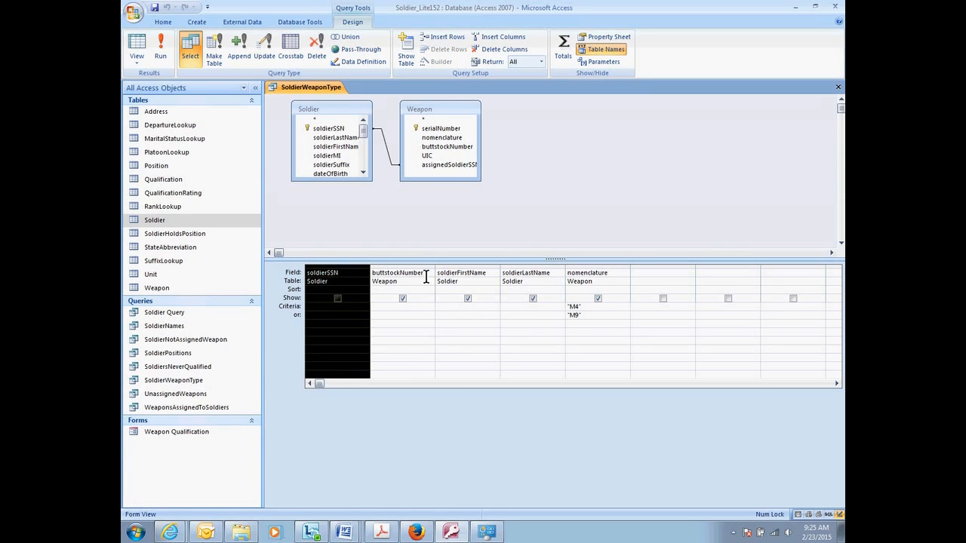
left_click(600, 268)
left_click_drag(600, 268, 394, 273)
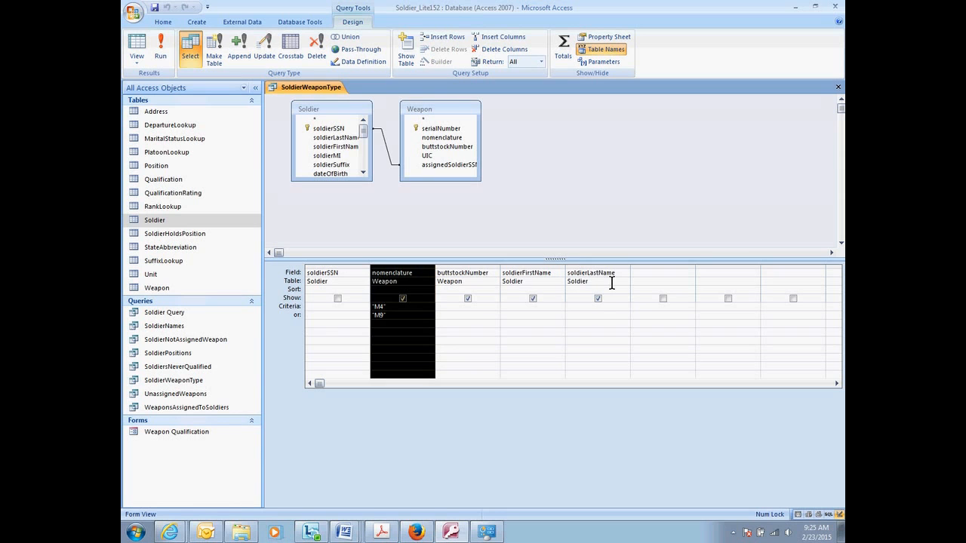
left_click(140, 52)
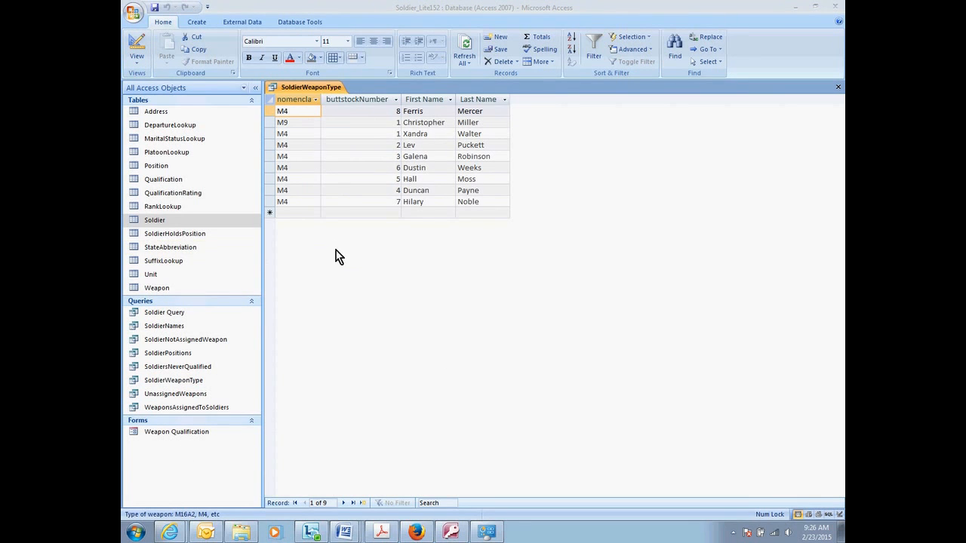
Sort the query ascending by nomenclature and ascending by buttstockNumber, view the results and return to the design.
left_click(136, 48)
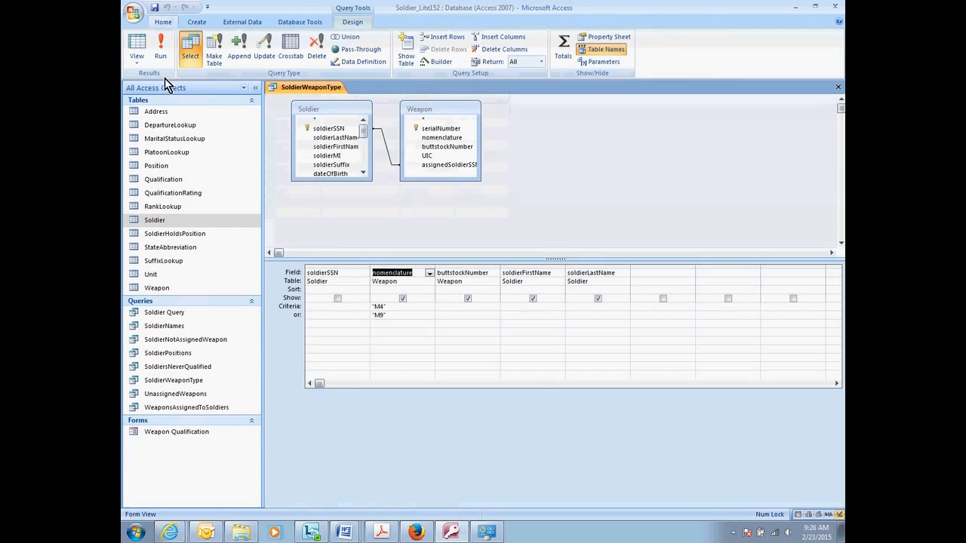
left_click(429, 290)
left_click(425, 298)
left_click(458, 290)
left_click(496, 290)
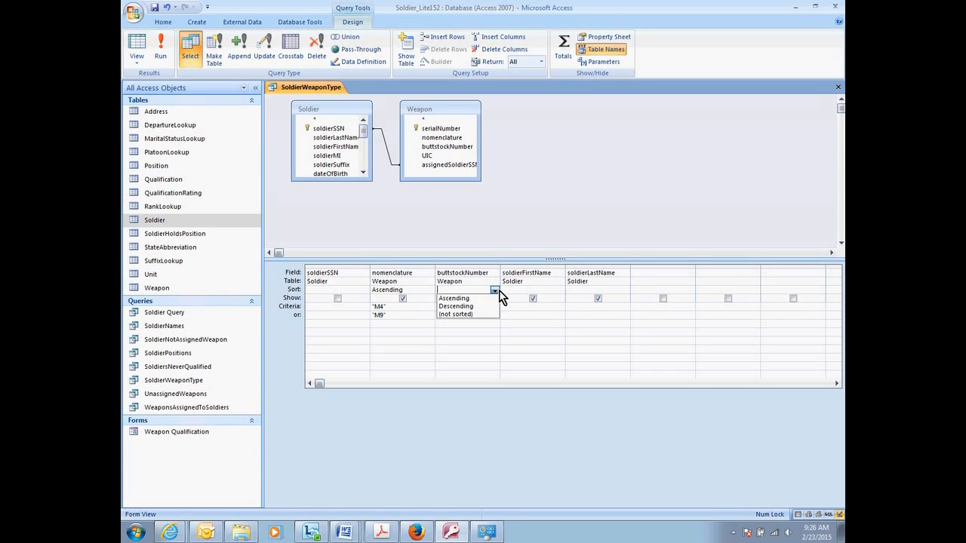
left_click(488, 299)
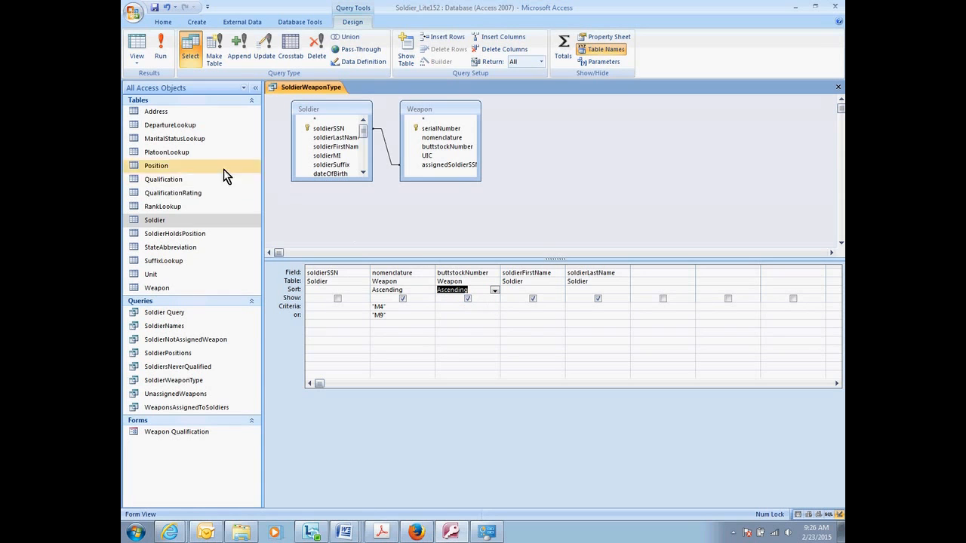
left_click(138, 48)
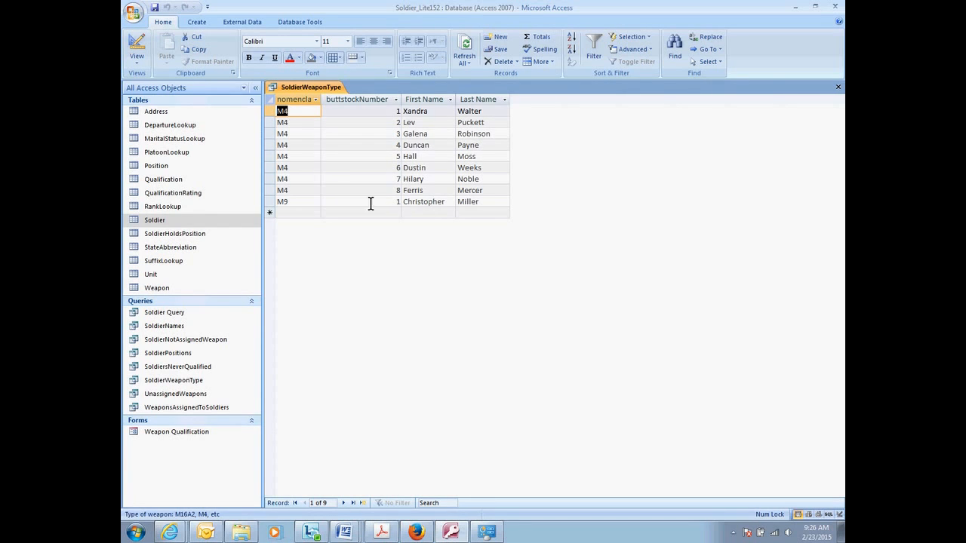
left_click(137, 51)
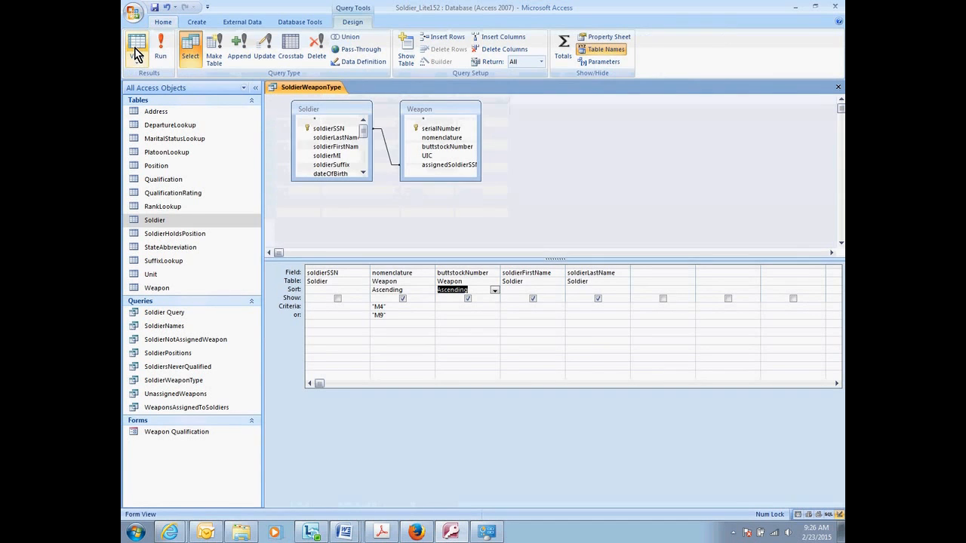
Open the existing SoldierNames query to view its records.
left_click(187, 513)
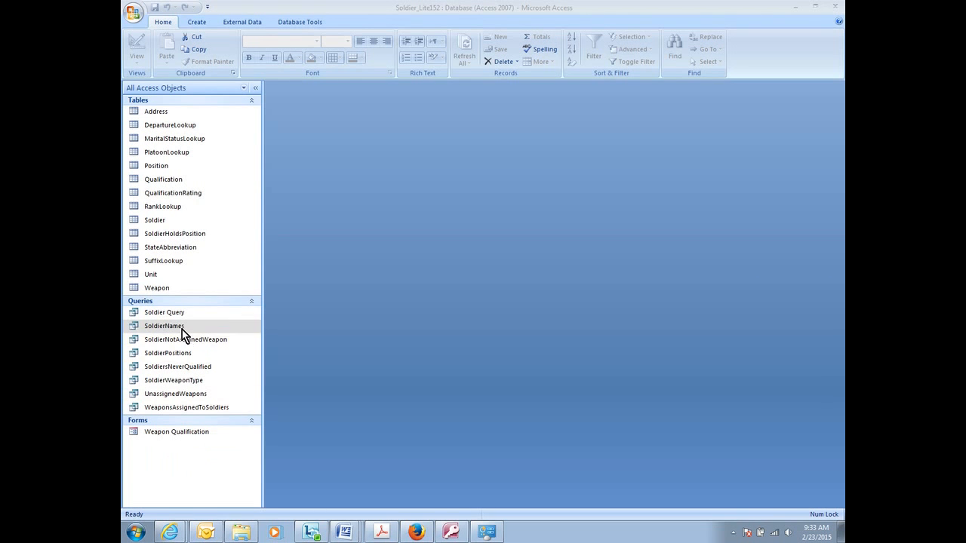
double_click(181, 327)
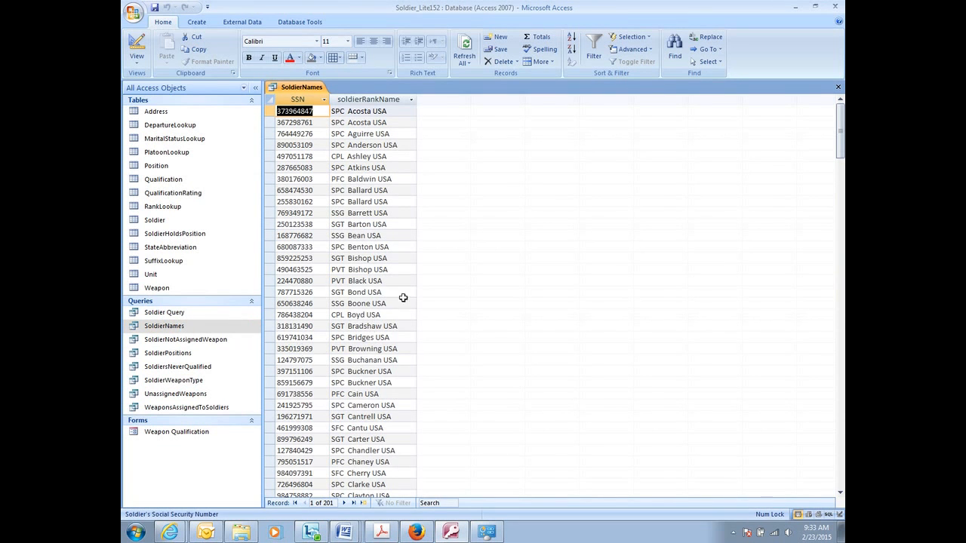
Open the SoldierNames query's design, widen the soldierRankName column and rename that calculated field to soldierName.
left_click(136, 47)
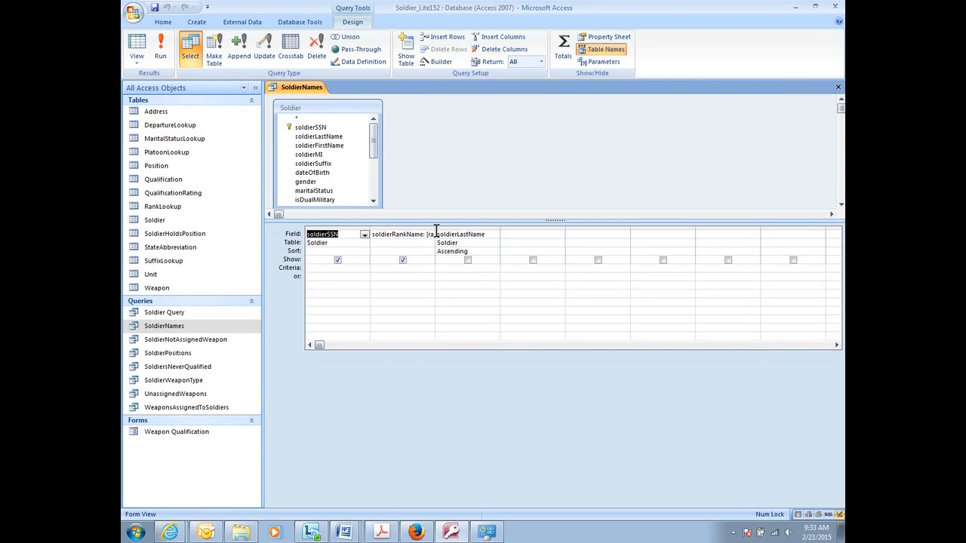
left_click_drag(434, 228, 597, 232)
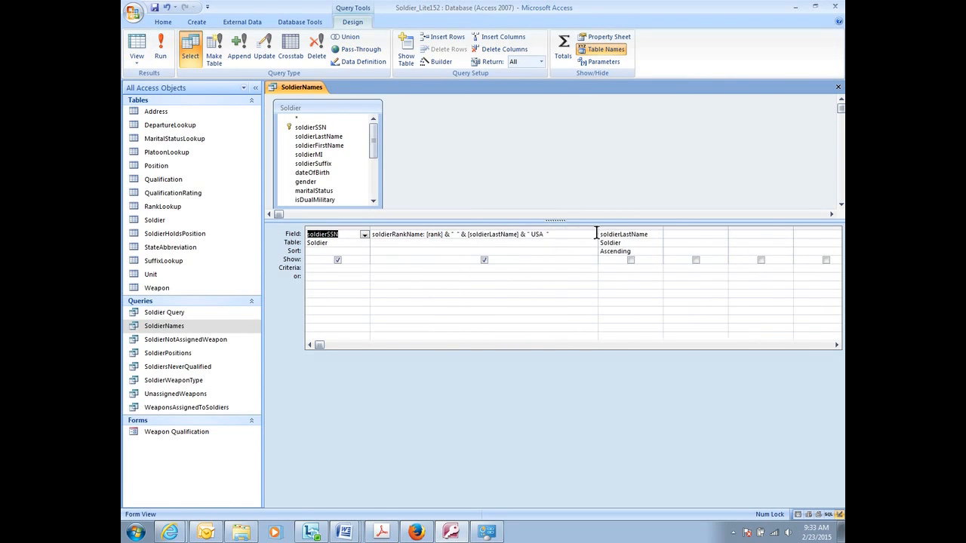
left_click(410, 234)
key("BackSpace")
key("BackSpace")
key("BackSpace")
key("BackSpace")
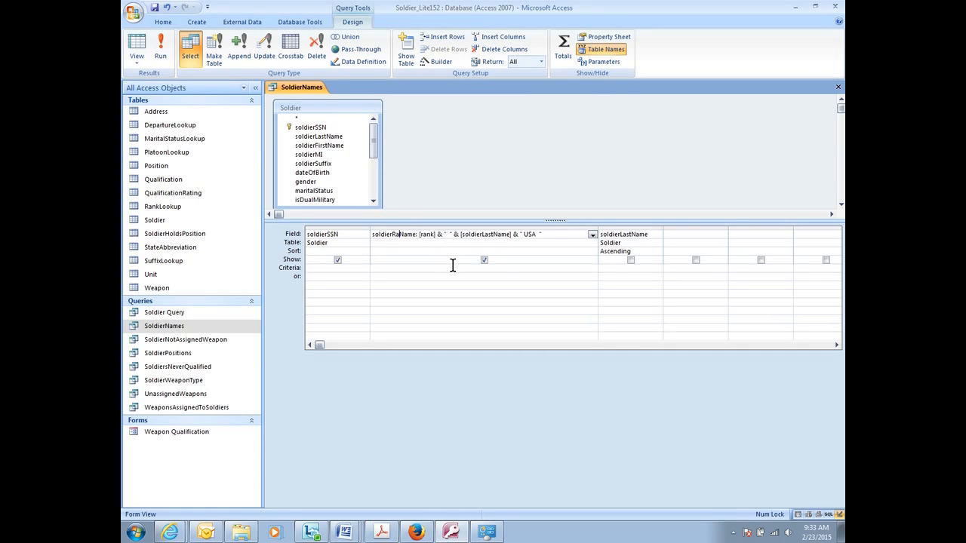
Replace the soldierName expression with [soldierLastName] alone and display the query results.
left_click_drag(537, 235, 412, 236)
key("Delete")
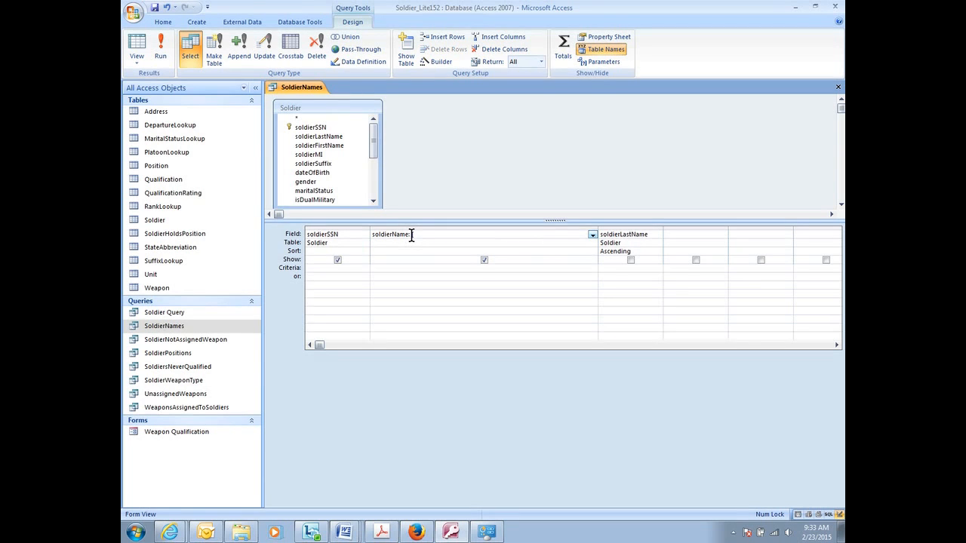
type("[soldierLastName]")
left_click(443, 276)
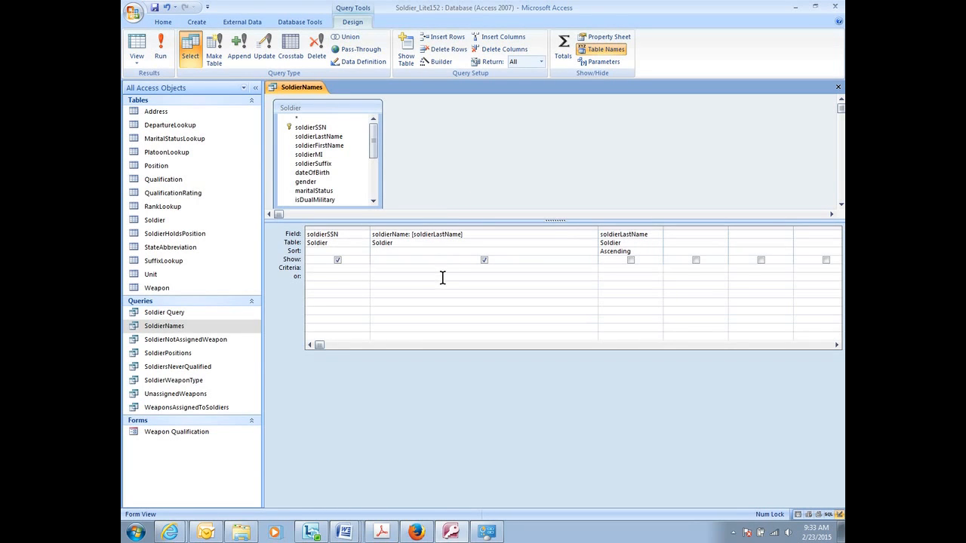
left_click(137, 47)
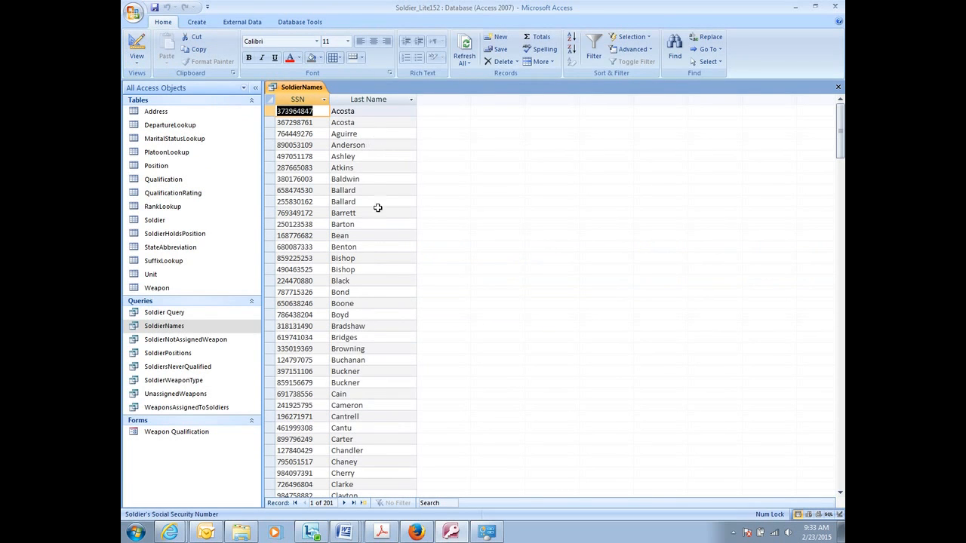
Return to the design, append & "," to the soldierName expression and display the results.
left_click(137, 46)
left_click(470, 235)
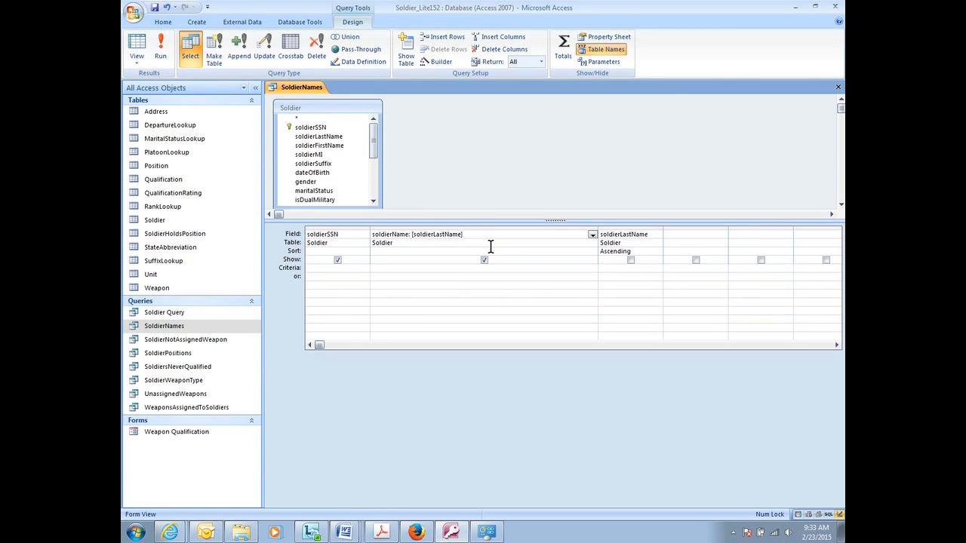
type("& \", \"")
left_click(137, 41)
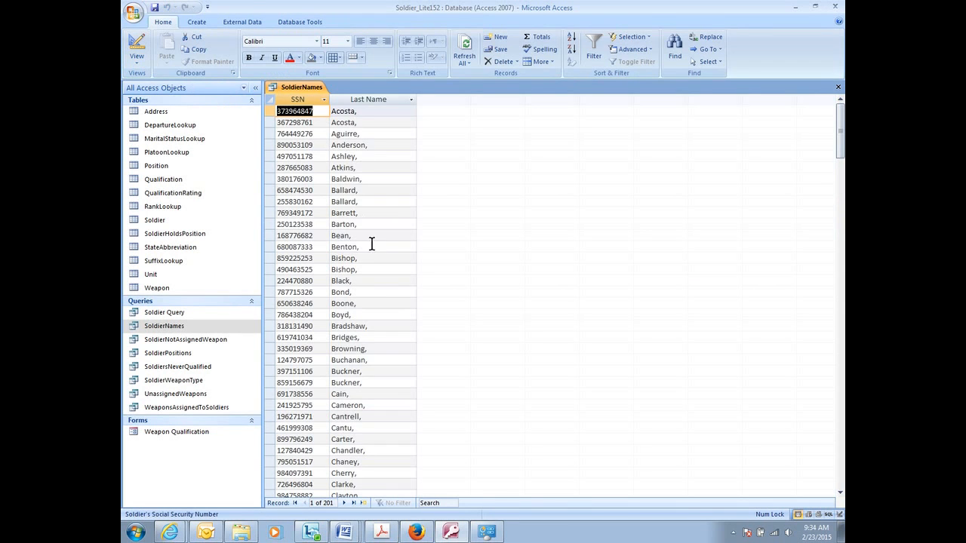
Extend the soldierName expression in the design with & [soldierFirstName] and display the results.
left_click(126, 45)
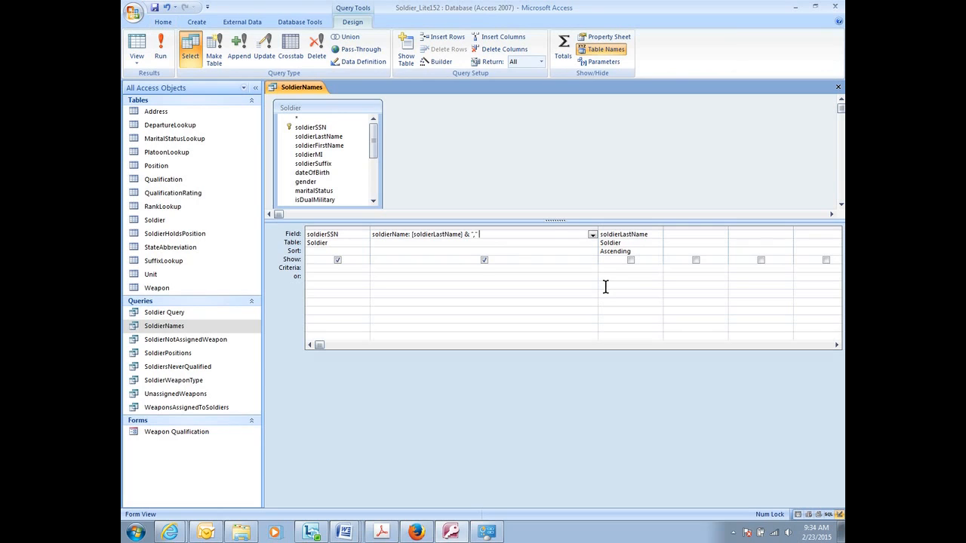
type("& [soldierFirstName]")
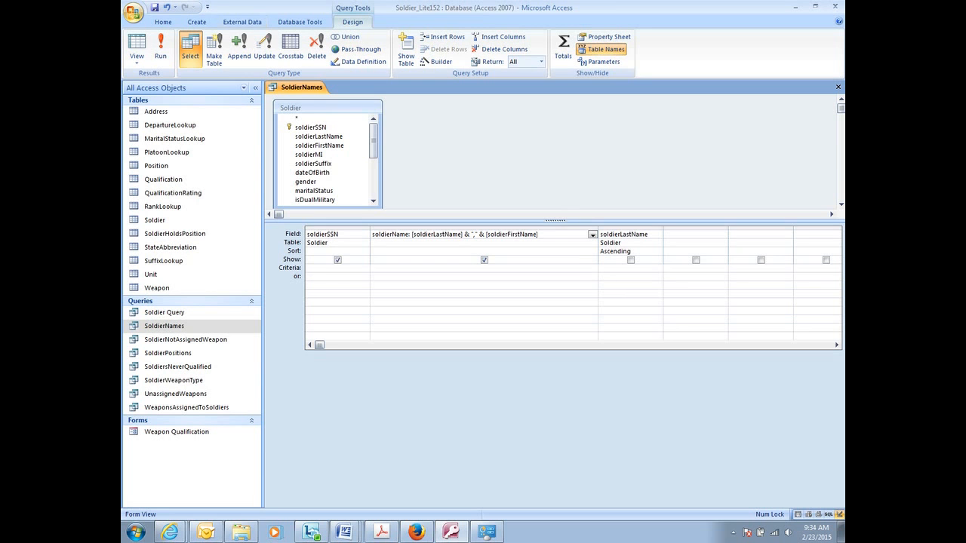
left_click(134, 53)
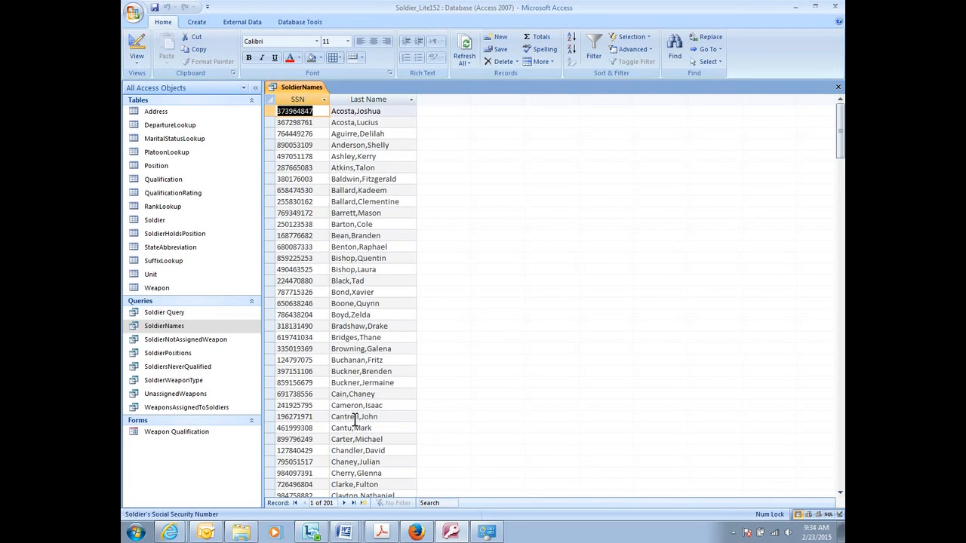
Sort the soldierName field ascending in the query design and display the results.
left_click(137, 50)
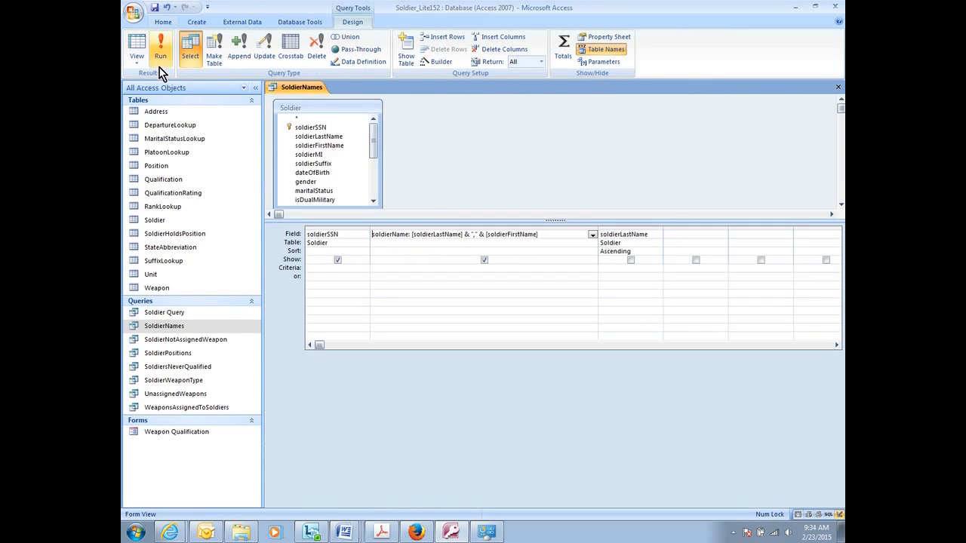
left_click(413, 251)
left_click(593, 253)
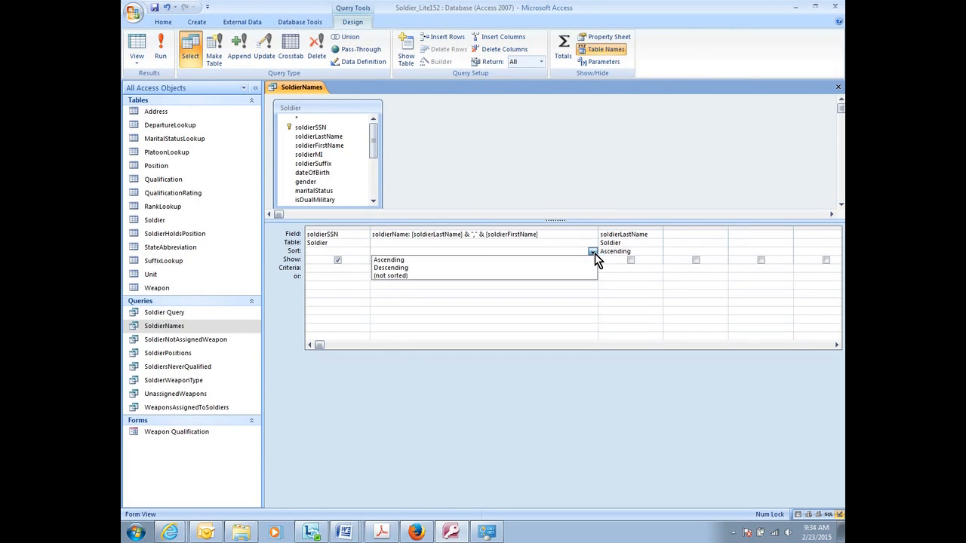
left_click(521, 260)
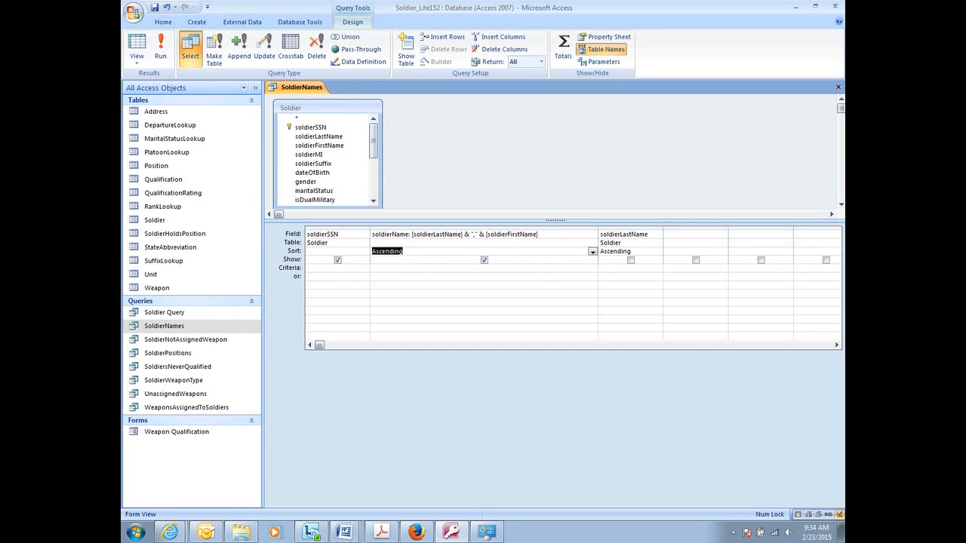
left_click(137, 53)
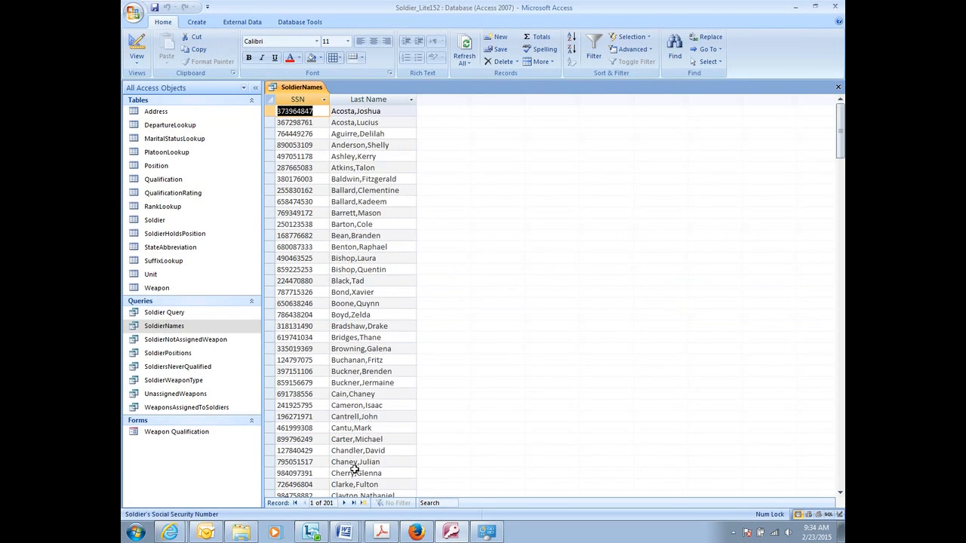
Add a space on each side of the comma in the soldierName expression's separator and display the results.
left_click(137, 49)
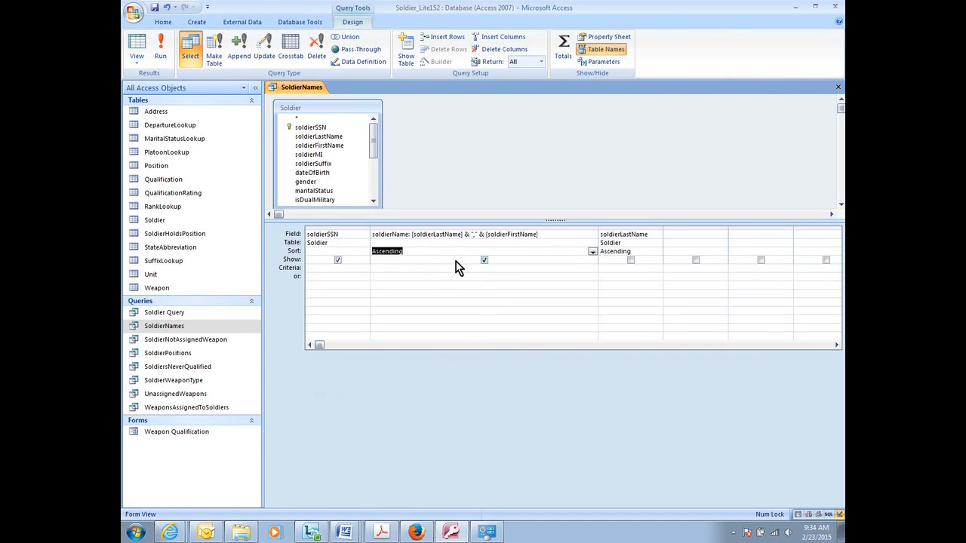
left_click(476, 235)
type(",")
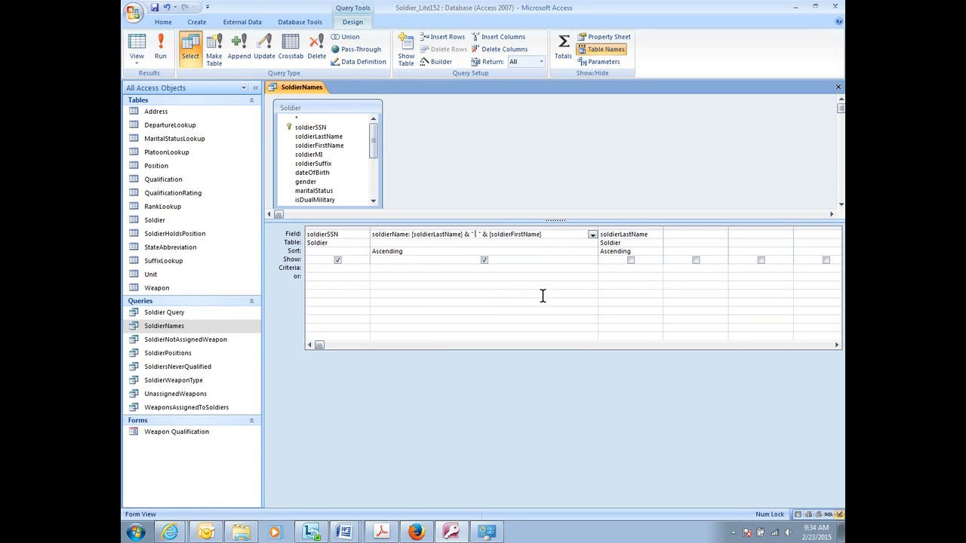
left_click(139, 48)
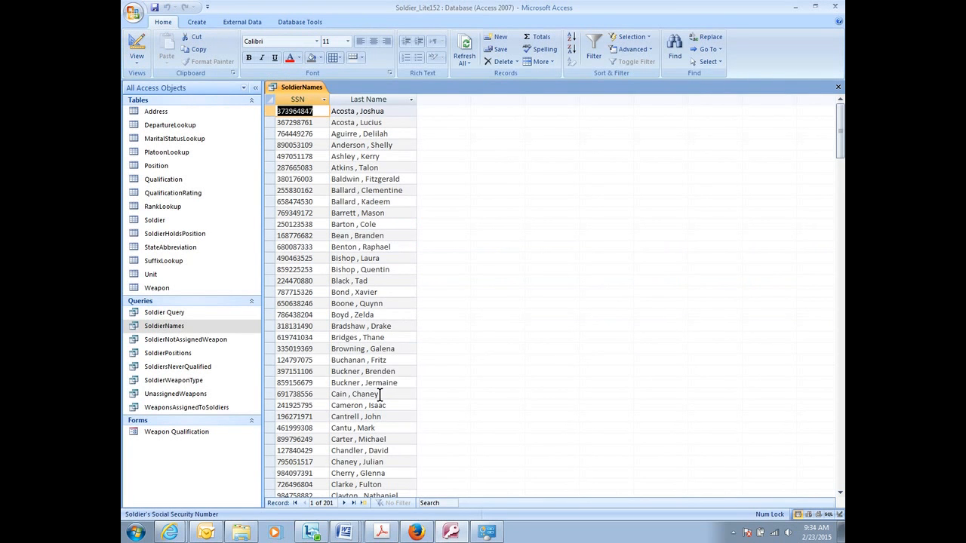